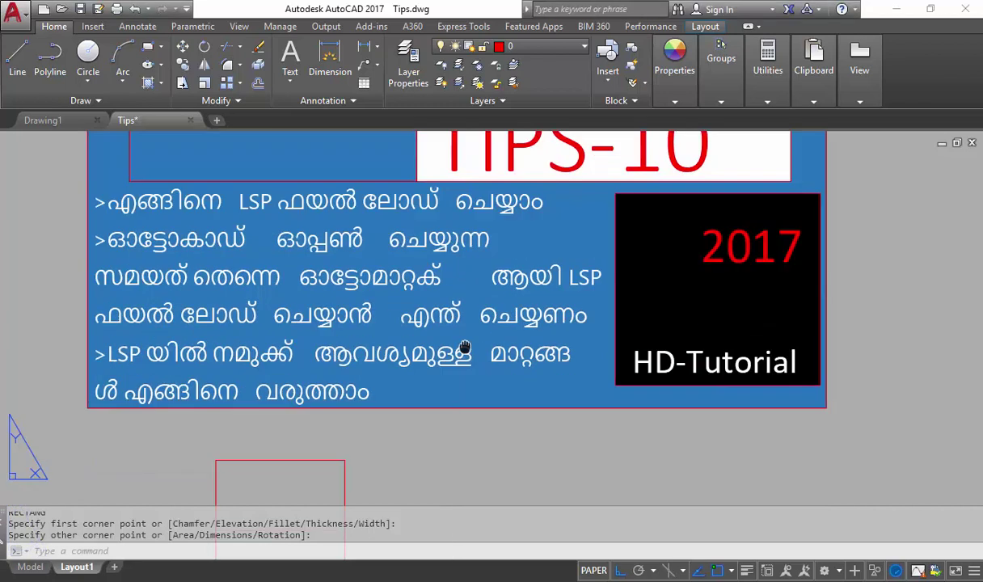
Start a CD array on the red rectangle, using its lower-left corner as the base point.
middle_drag(465, 431, 421, 281)
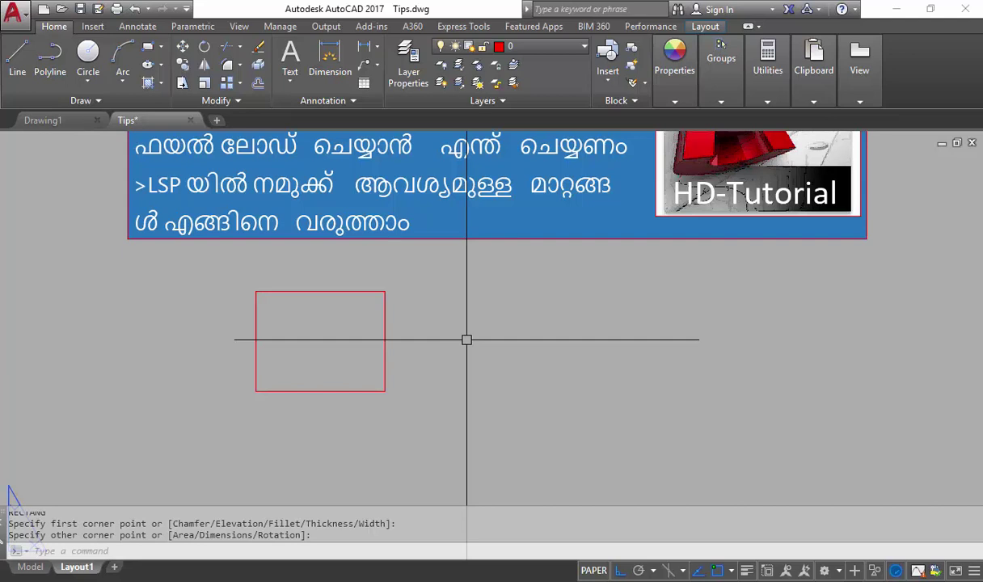
text(CD)
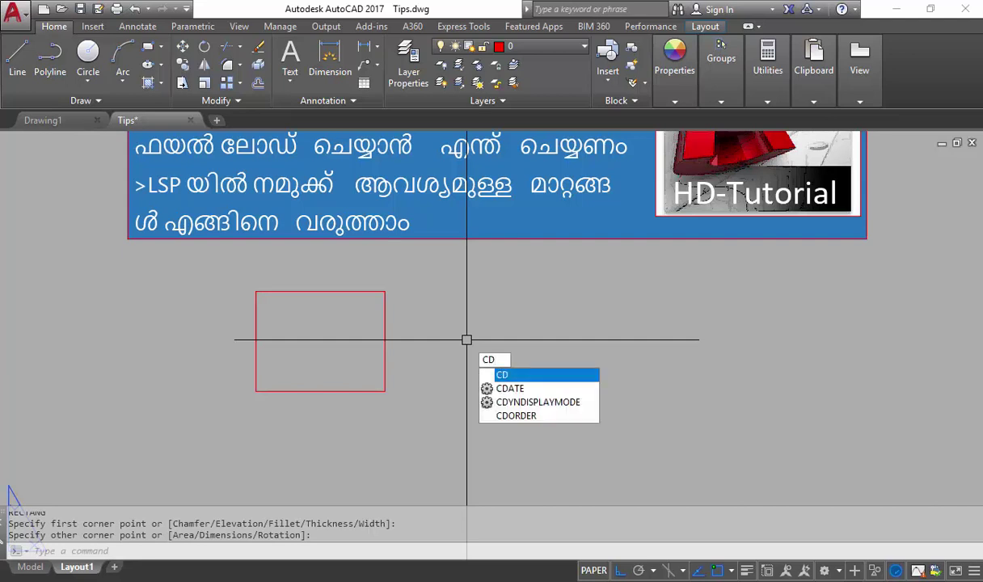
key(Return)
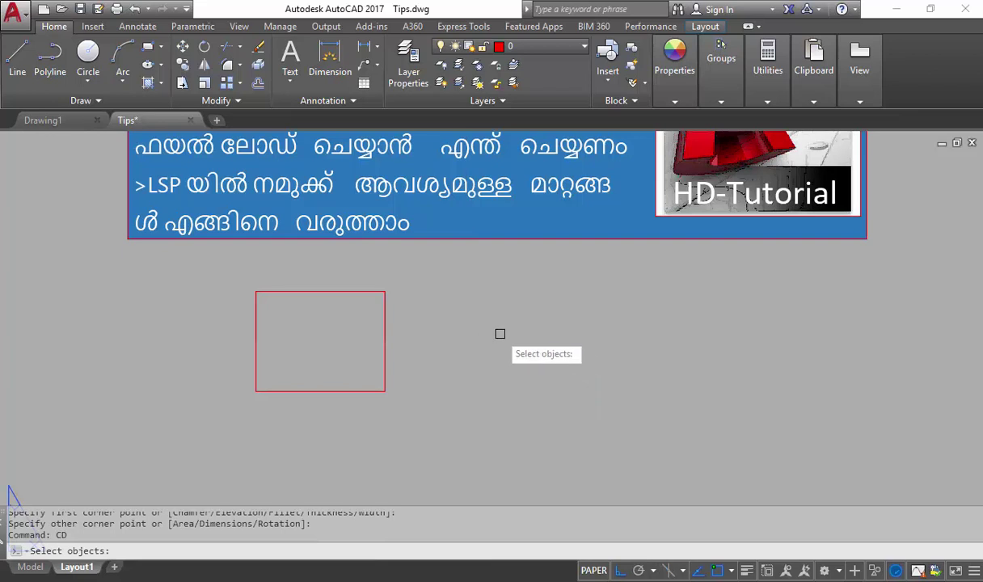
click(461, 303)
click(358, 406)
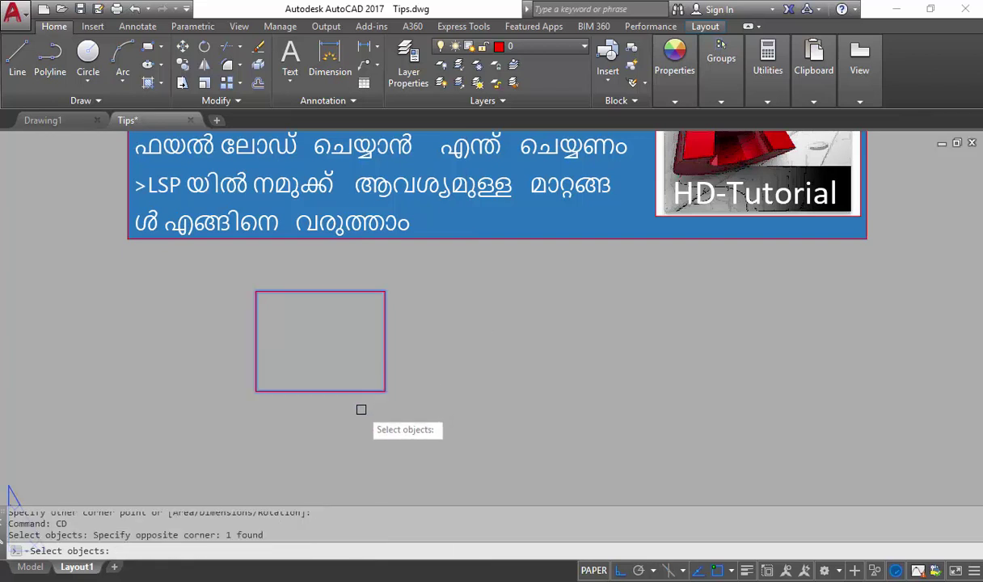
key(Return)
click(257, 393)
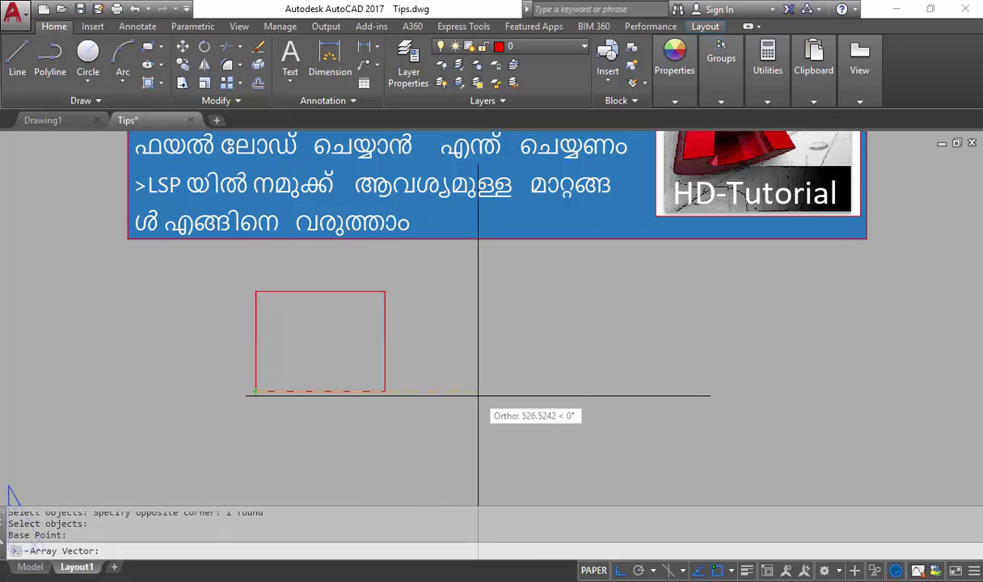
Give the array a 500 vector and set the endpoint for a row of three rectangles.
text(500)
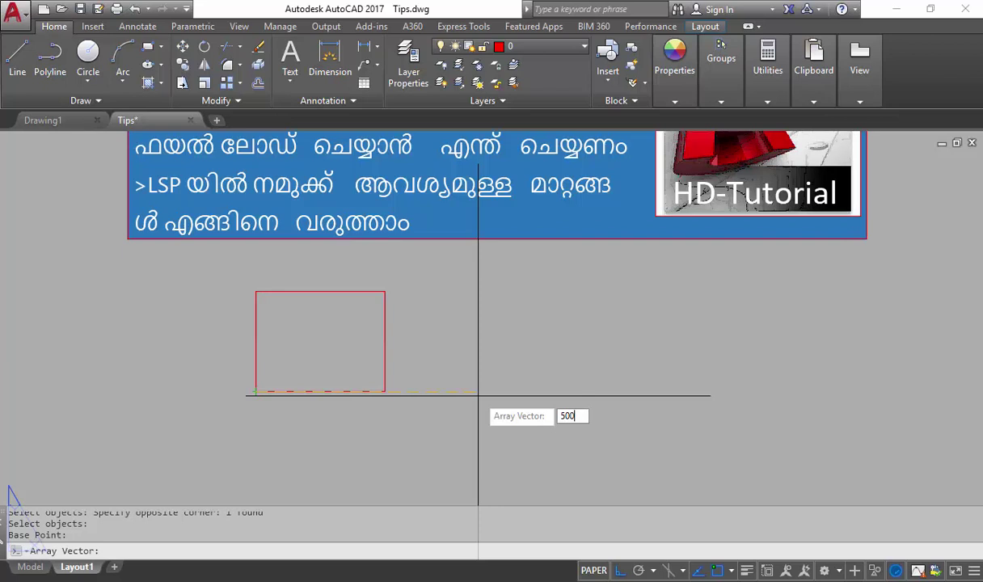
key(Return)
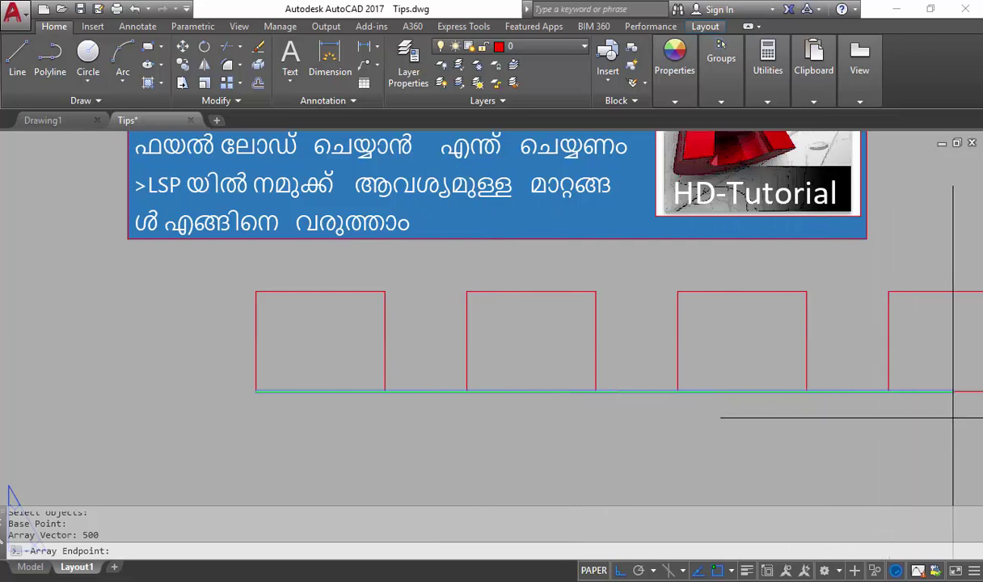
scroll(855, 427, down, 4)
middle_drag(854, 427, 419, 423)
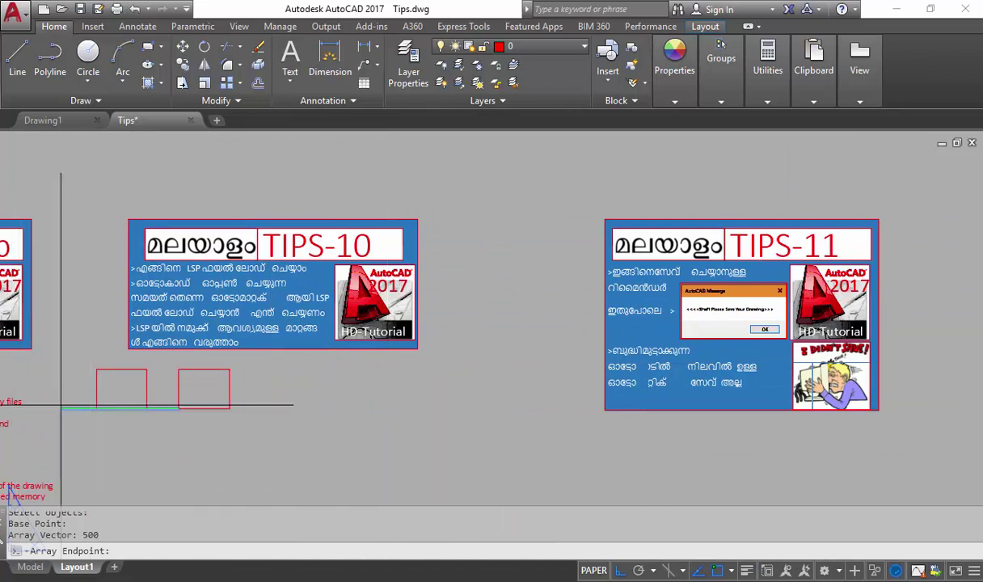
middle_drag(120, 417, 429, 417)
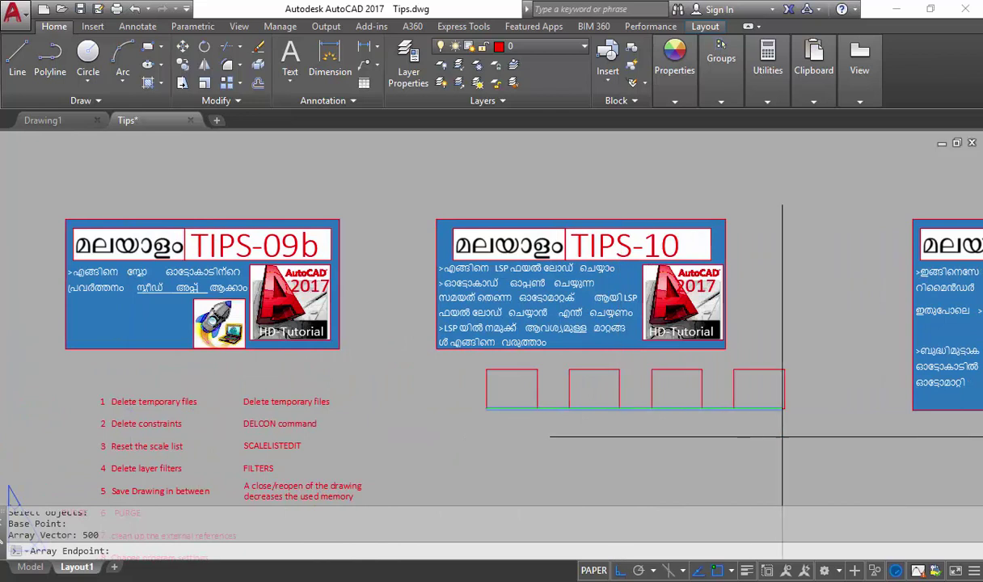
scroll(719, 429, up, 2)
scroll(700, 417, up, 2)
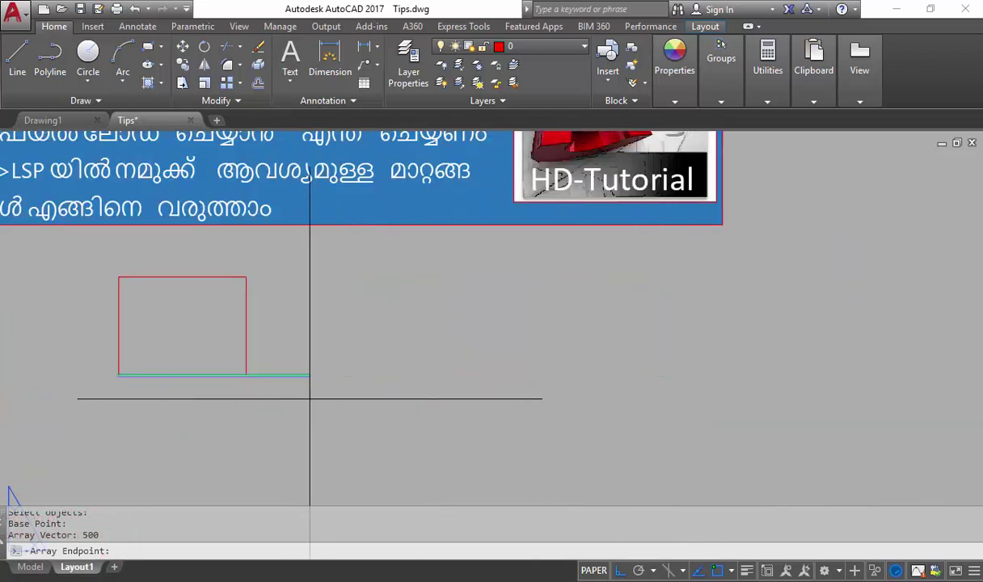
click(554, 404)
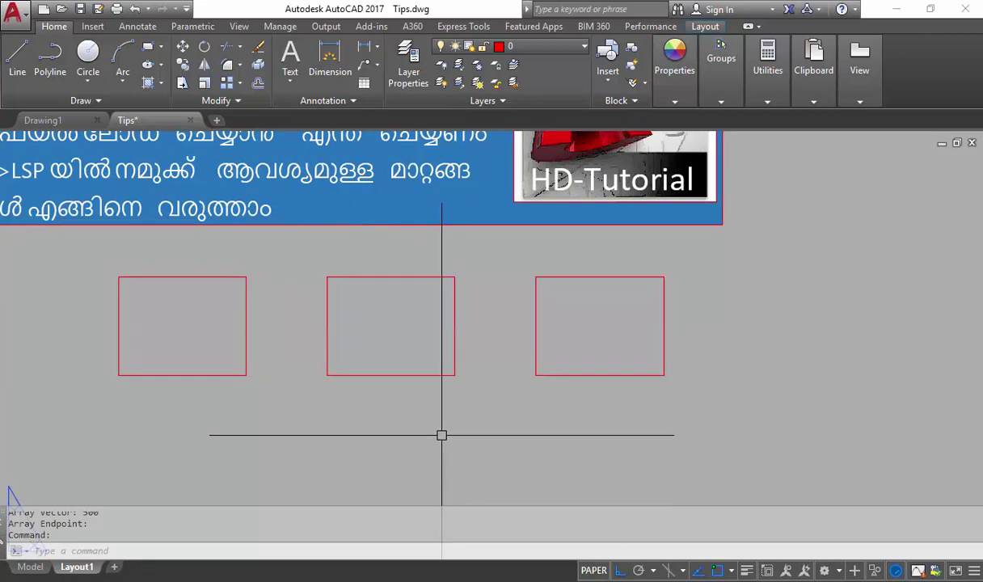
middle_drag(441, 434, 453, 482)
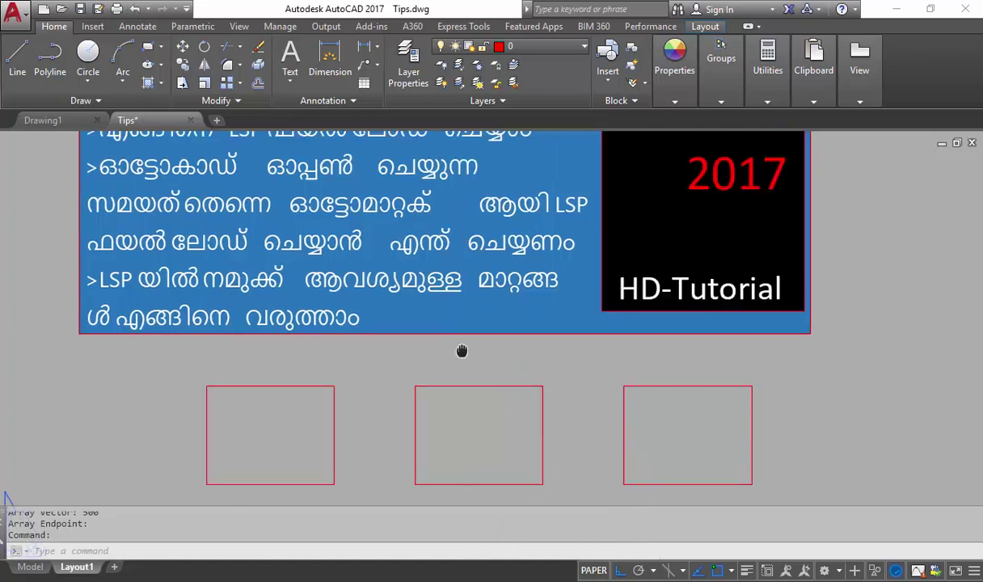
middle_drag(542, 345, 524, 416)
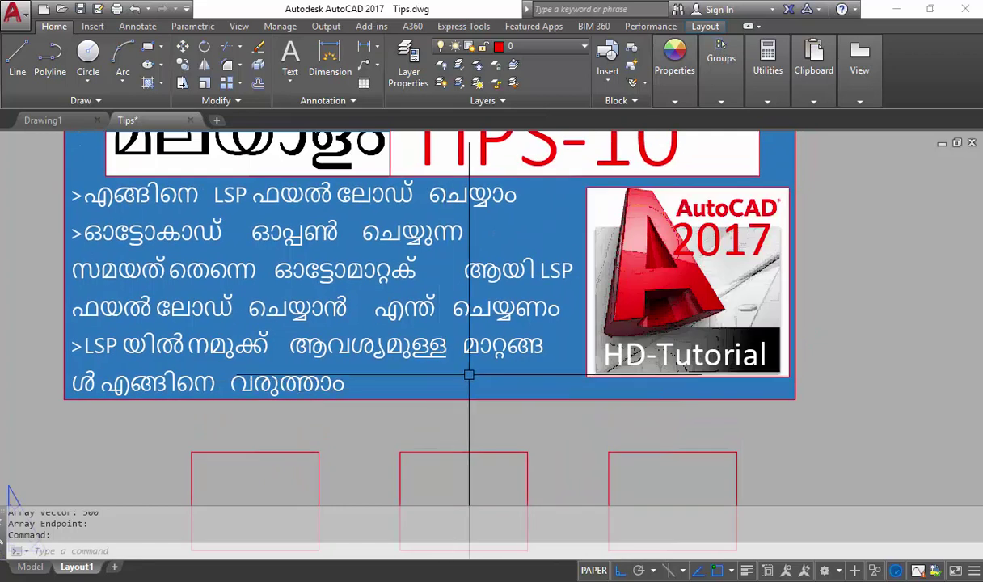
middle_drag(460, 417, 458, 369)
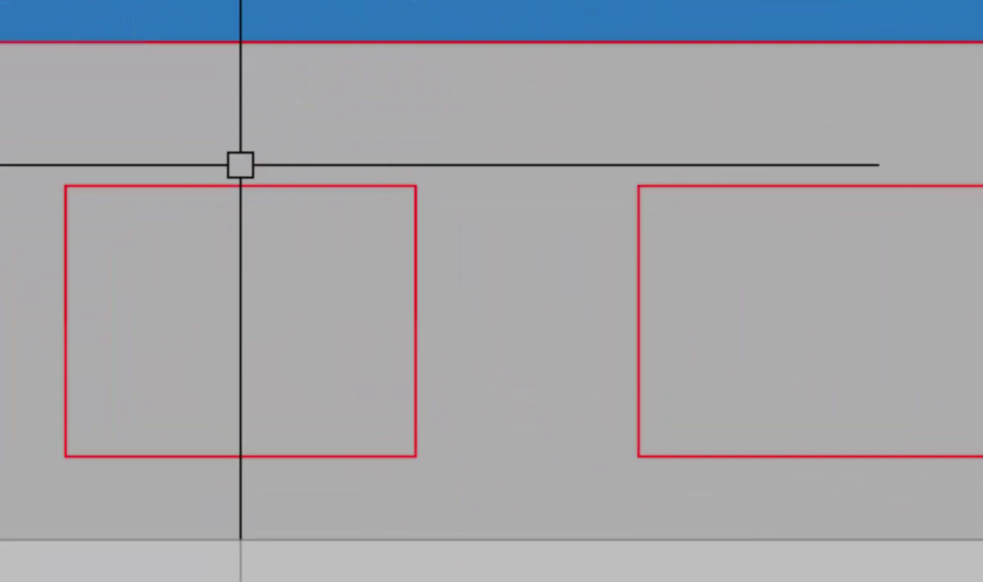
Open Load/Unload Applications through the LSP command's Load option.
text(L)
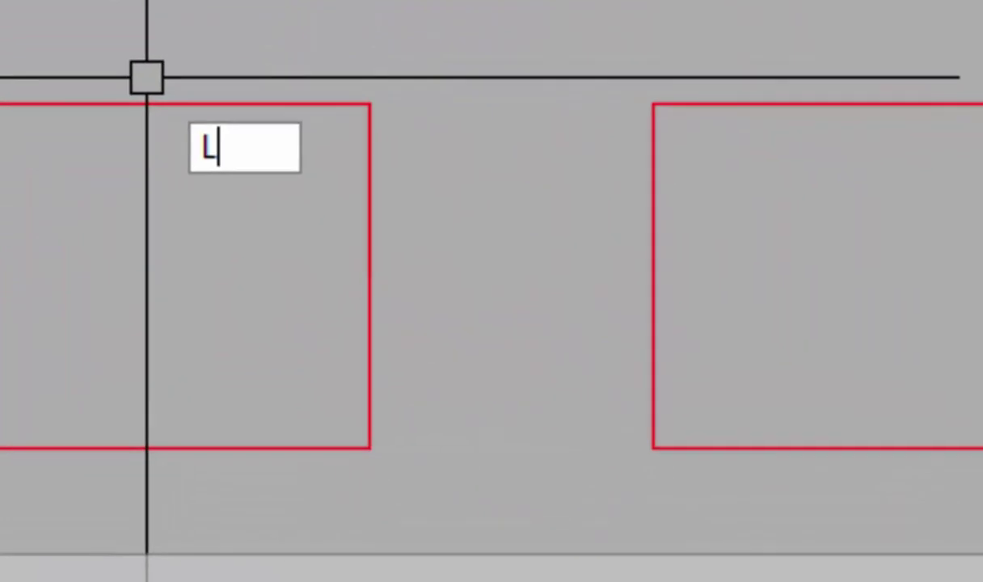
text(SP)
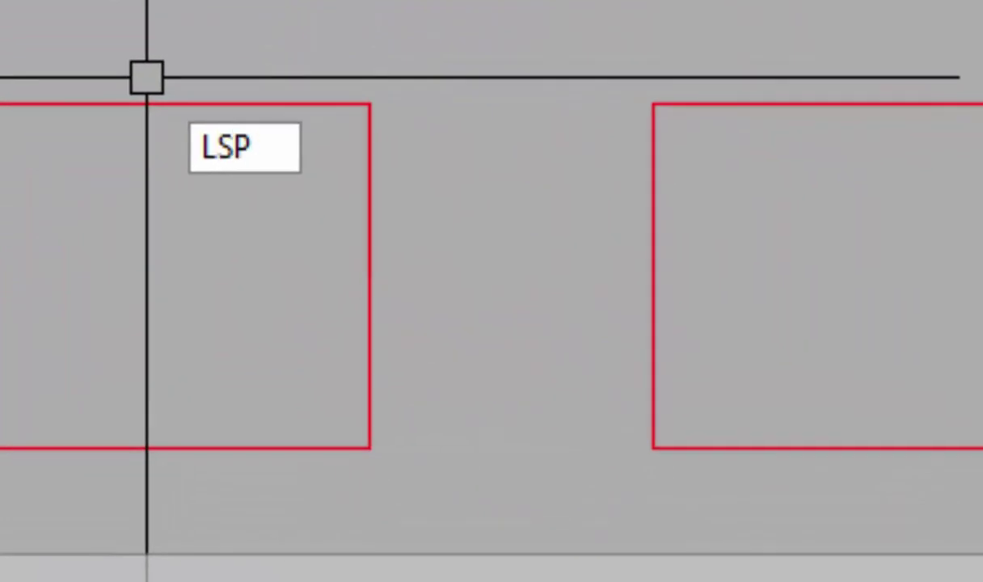
key(Return)
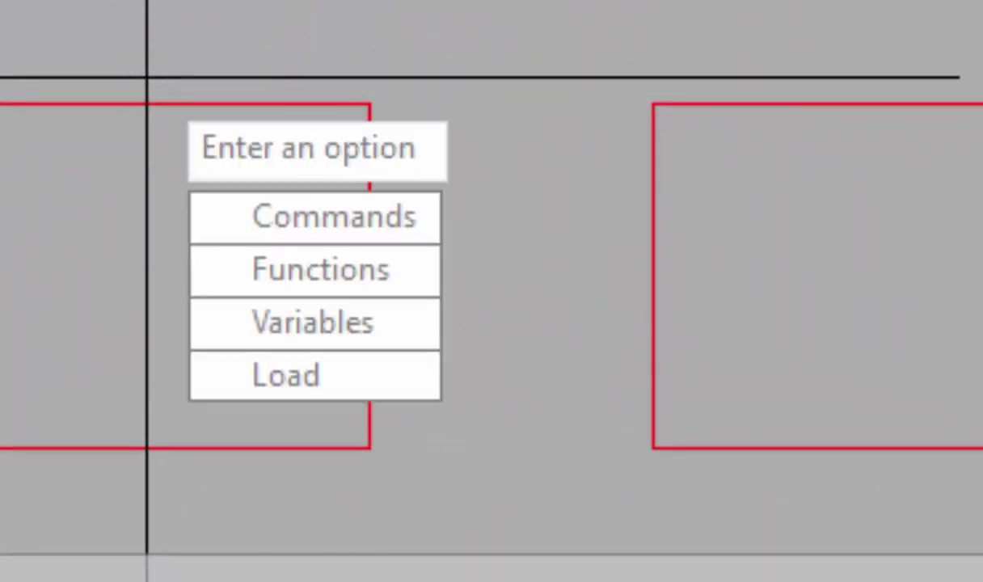
text(L)
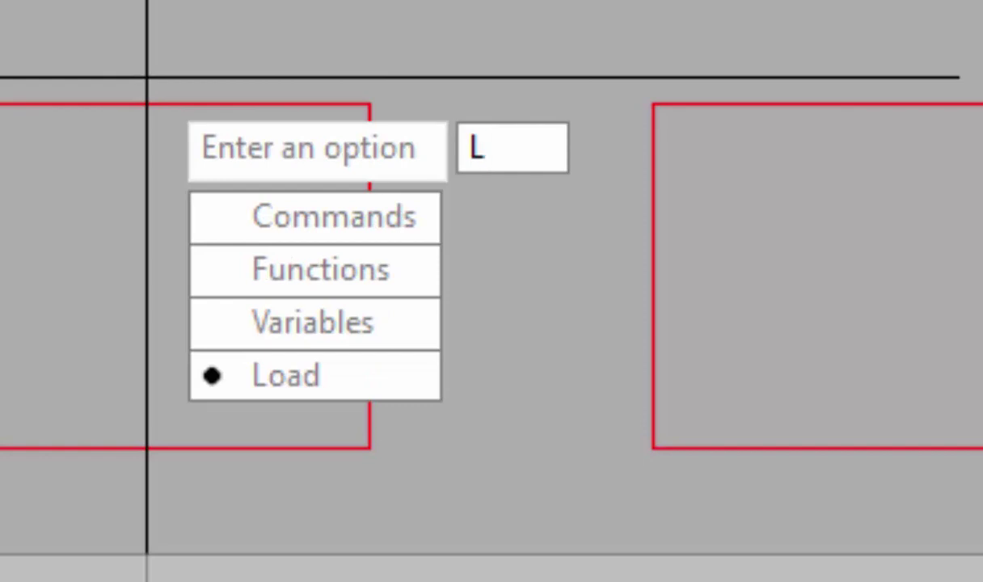
key(Return)
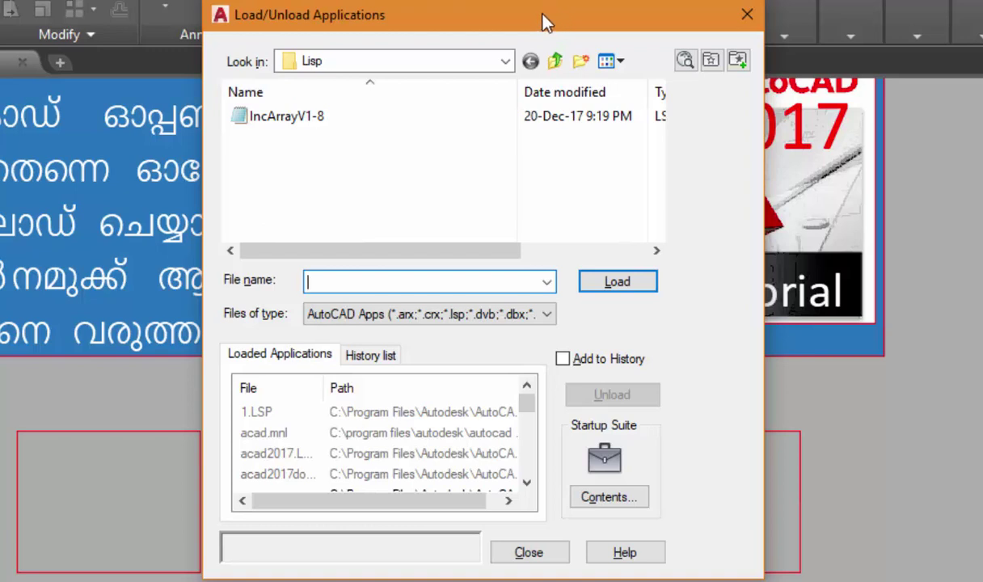
Load IncArrayV1-8.lsp from the Lisp folder and close the application loader.
click(439, 61)
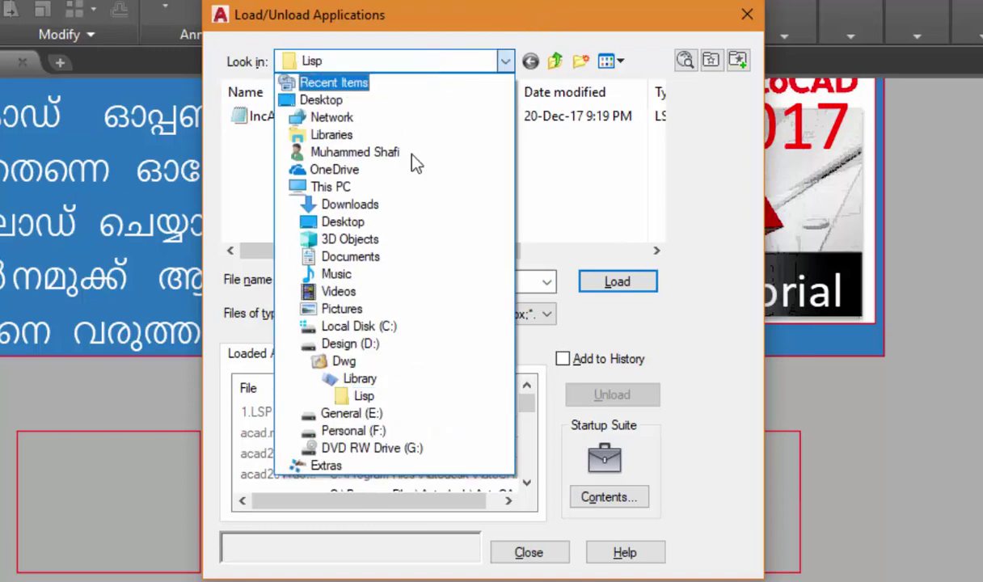
click(364, 398)
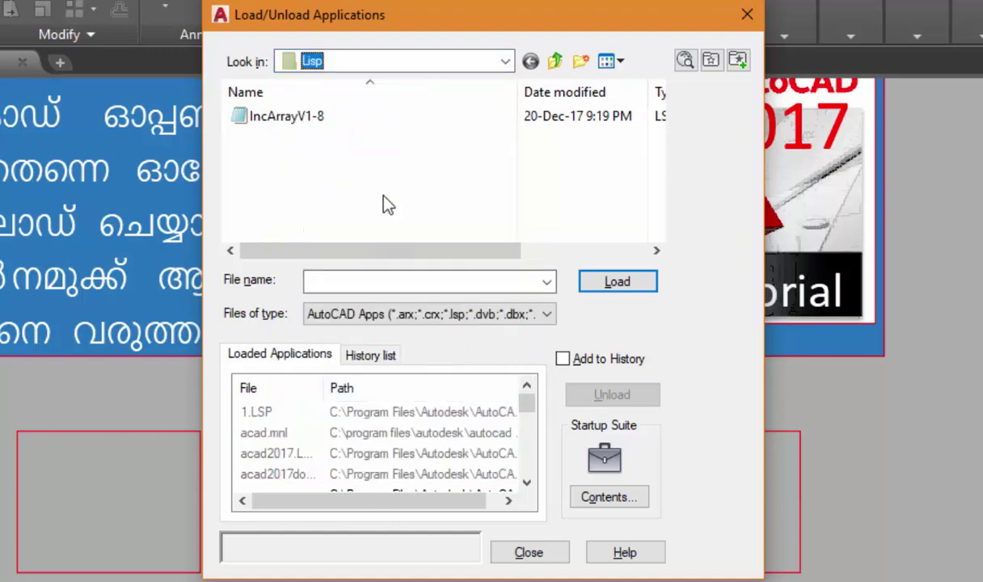
click(279, 115)
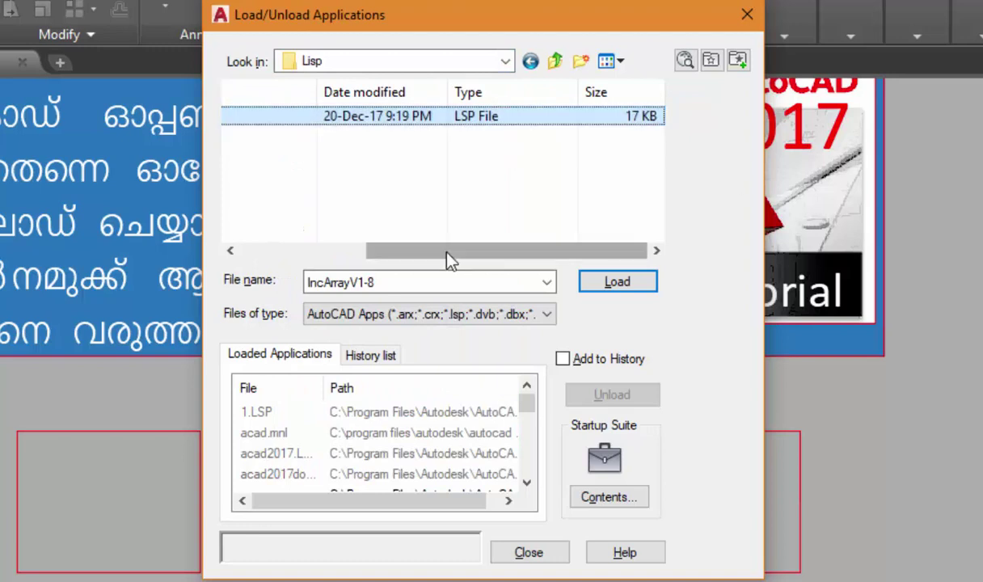
drag(445, 250, 307, 250)
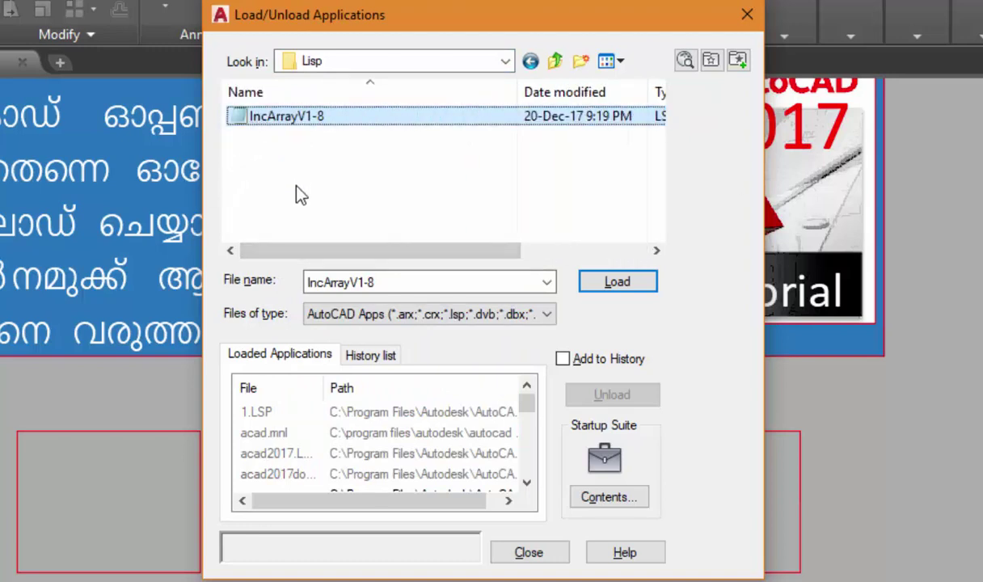
drag(293, 118, 297, 130)
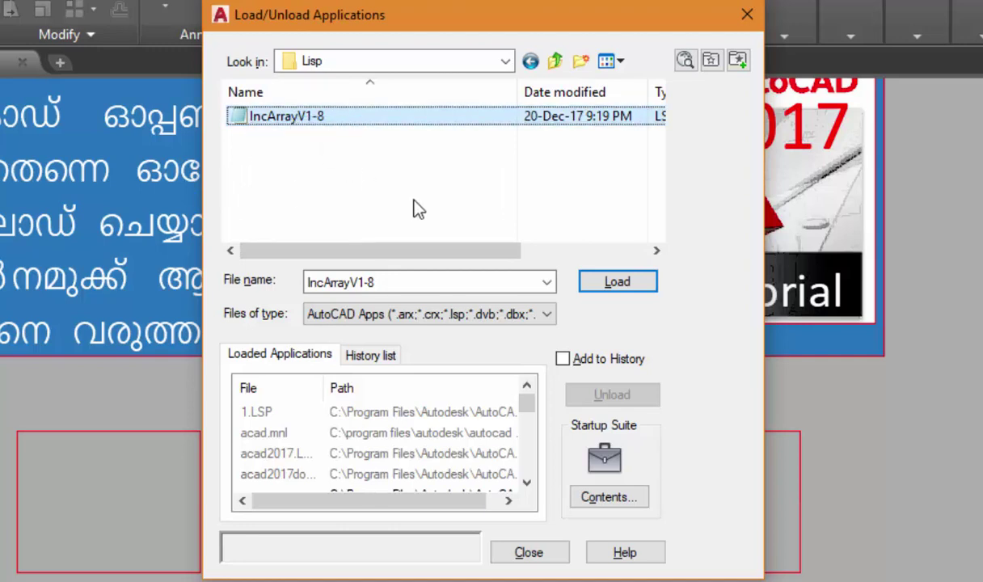
click(612, 296)
click(544, 559)
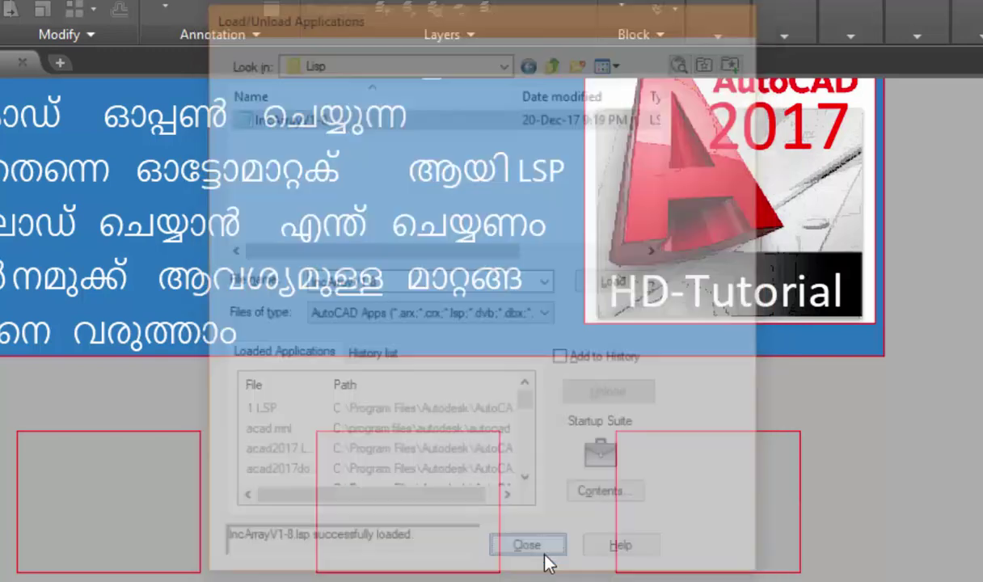
click(534, 353)
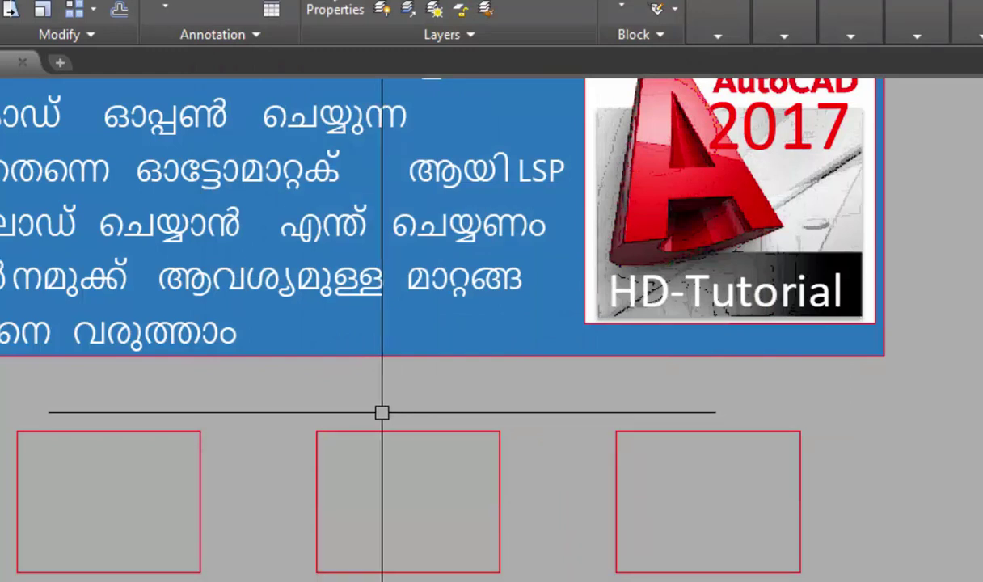
text(CD)
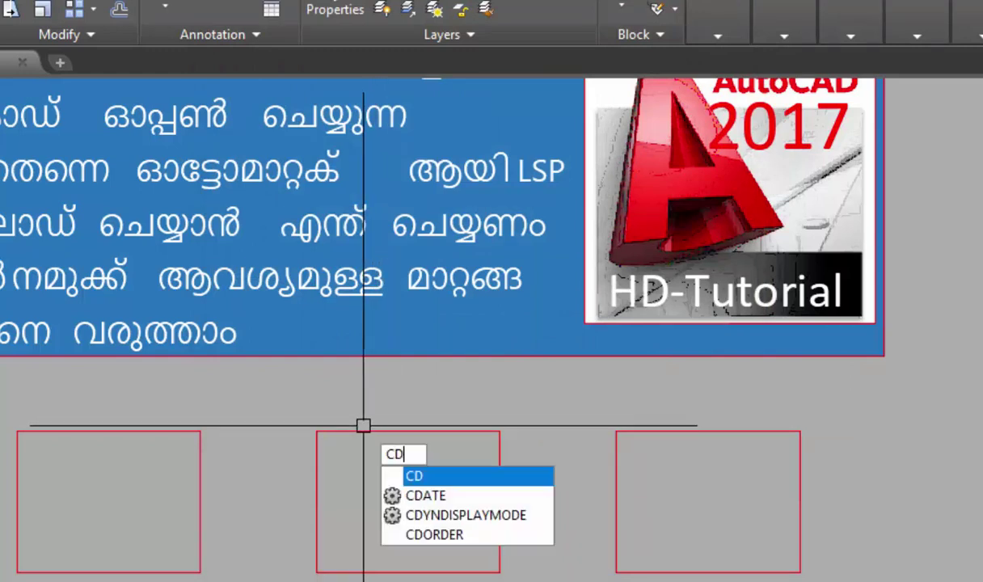
key(Return)
drag(380, 276, 425, 347)
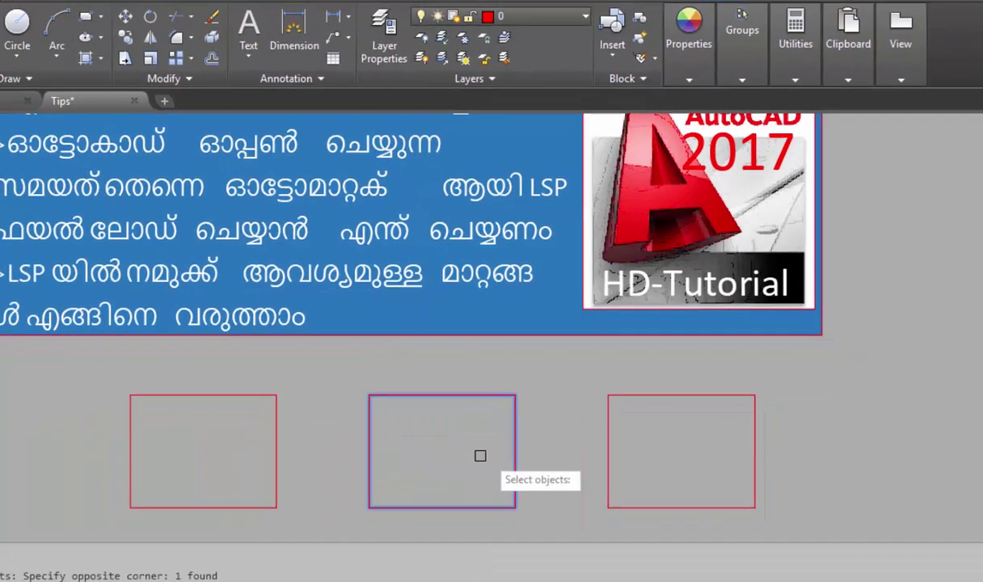
key(Return)
click(456, 334)
click(477, 446)
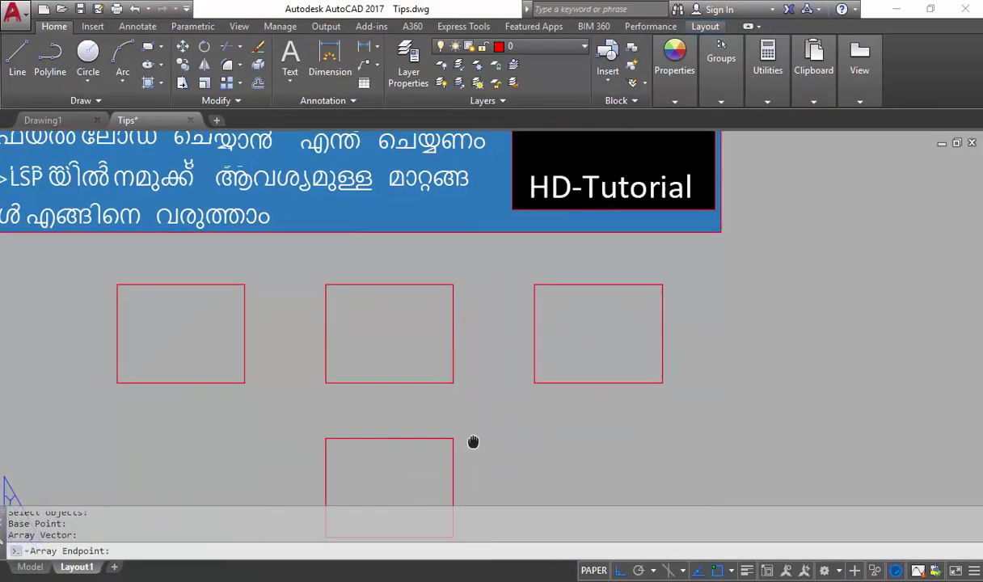
middle_drag(472, 441, 461, 263)
click(449, 282)
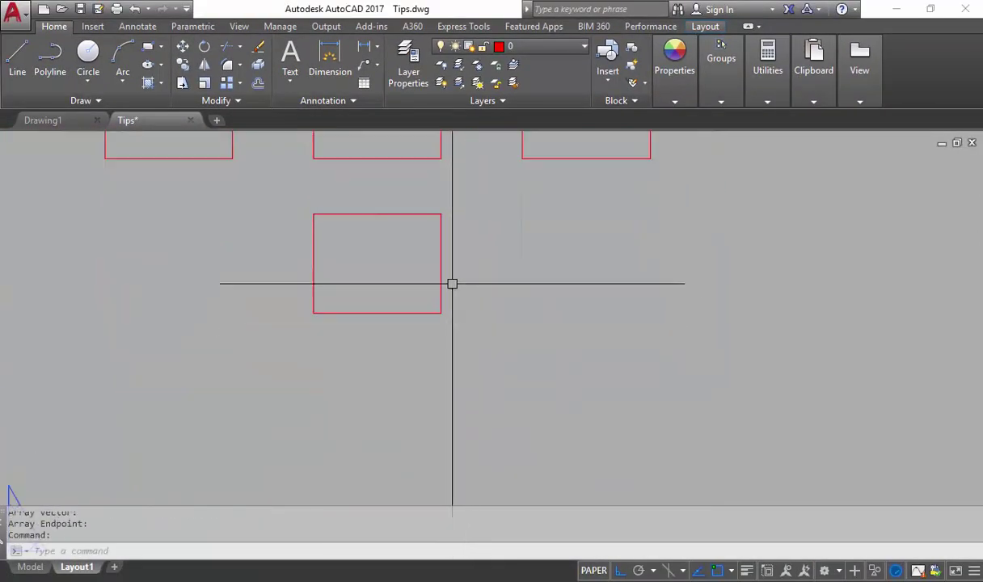
drag(493, 390, 341, 385)
text(e)
key(Return)
middle_drag(366, 290, 418, 448)
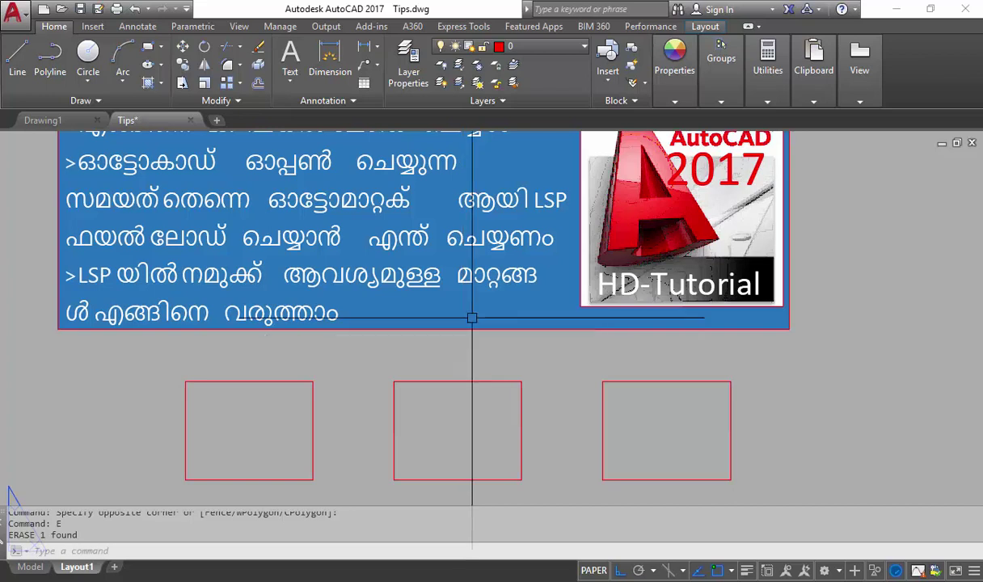
Open the application loader with LSP and L, then cancel it.
text(LSP)
key(Return)
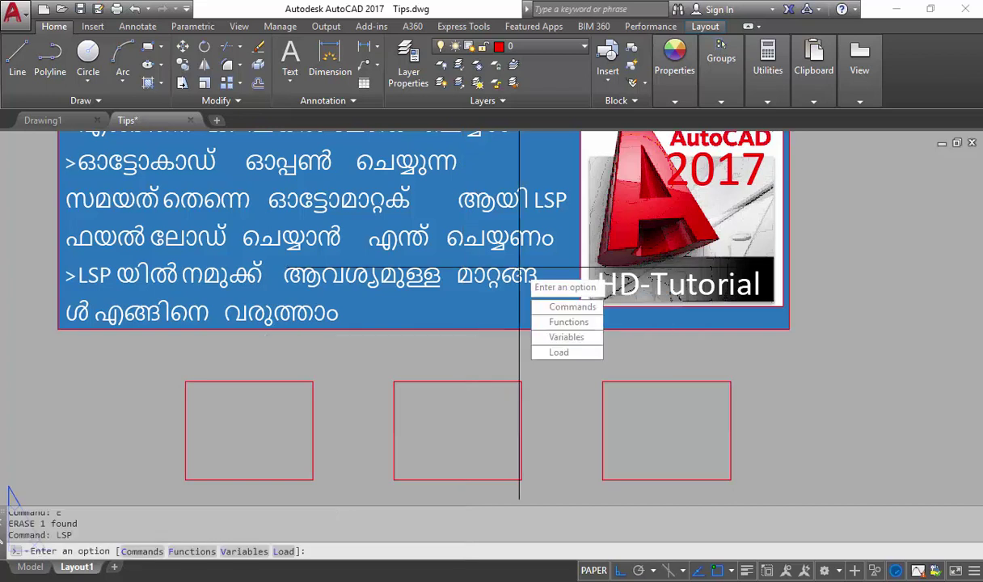
text(L)
key(Return)
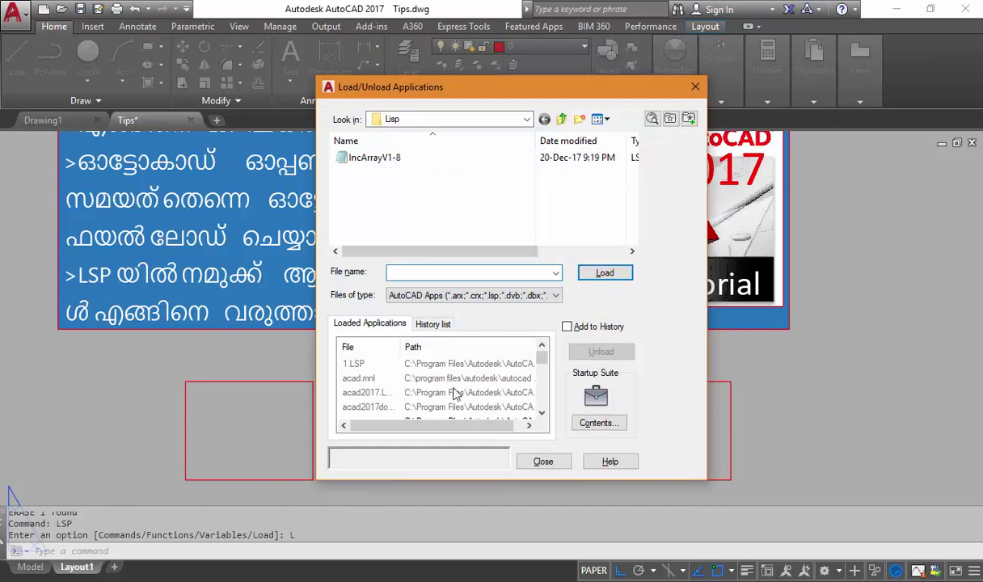
key(Escape)
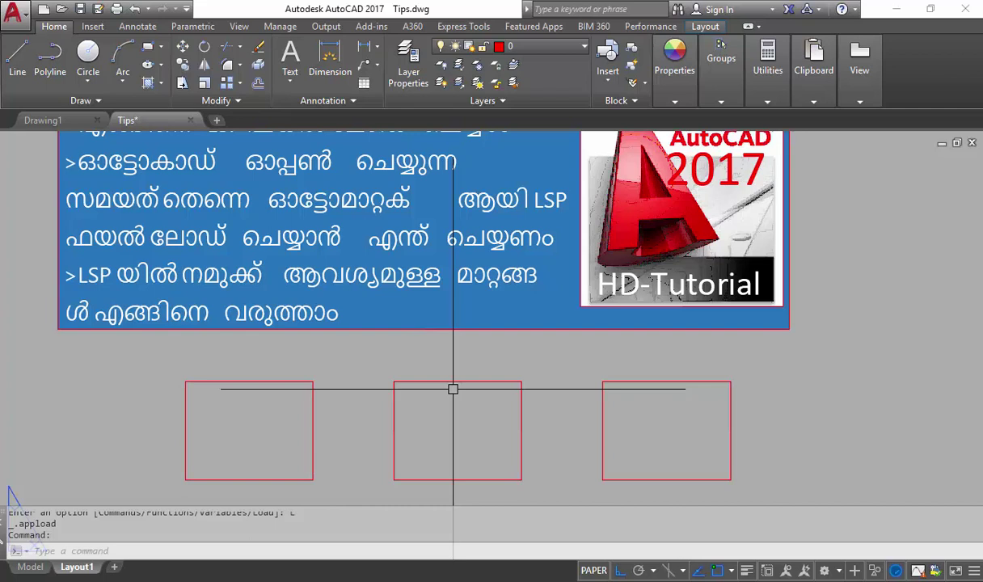
Reopen Load/Unload Applications and select IncArrayV1-8 in the Lisp folder.
text(LSP)
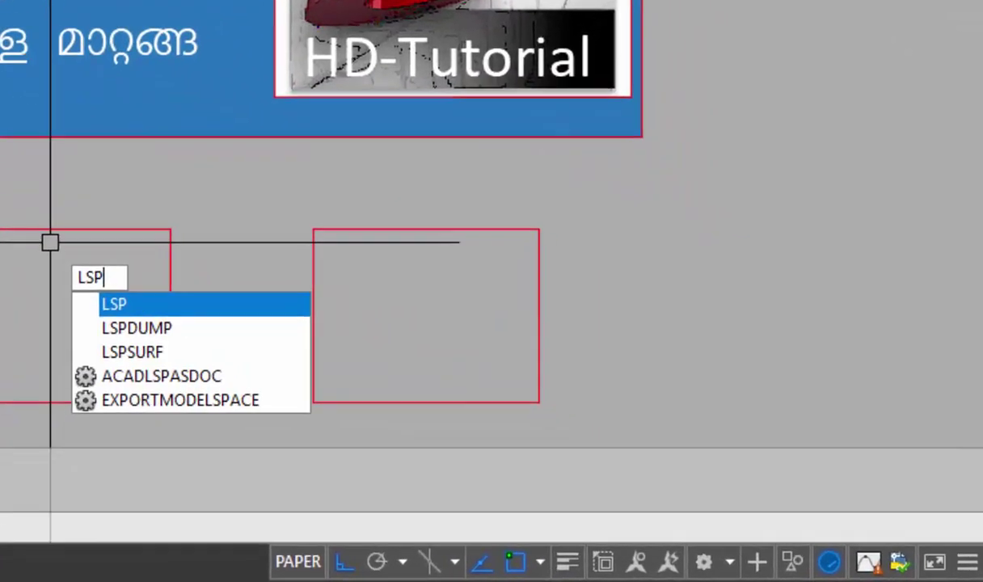
key(Return)
text(L)
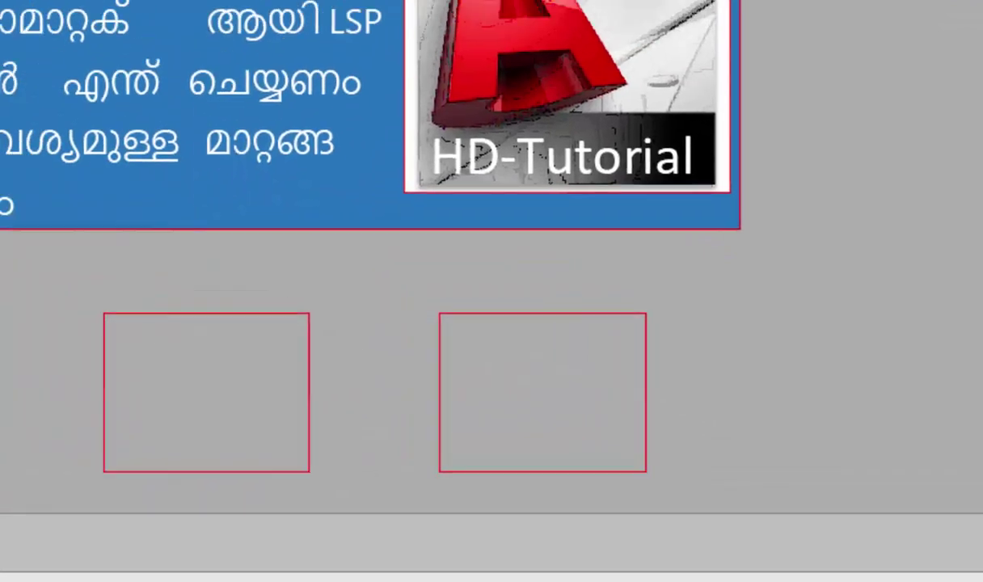
drag(362, 209, 683, 123)
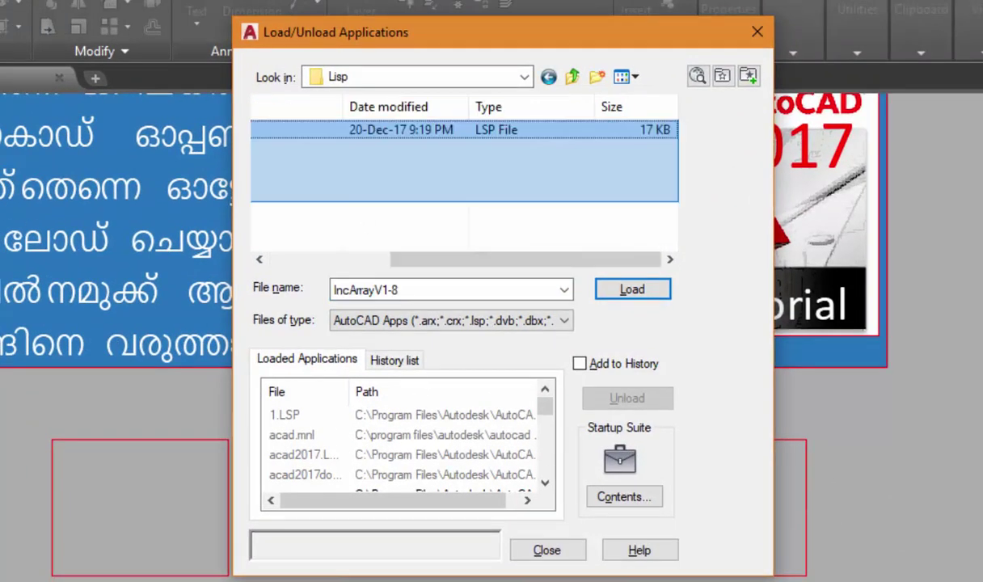
drag(438, 258, 351, 260)
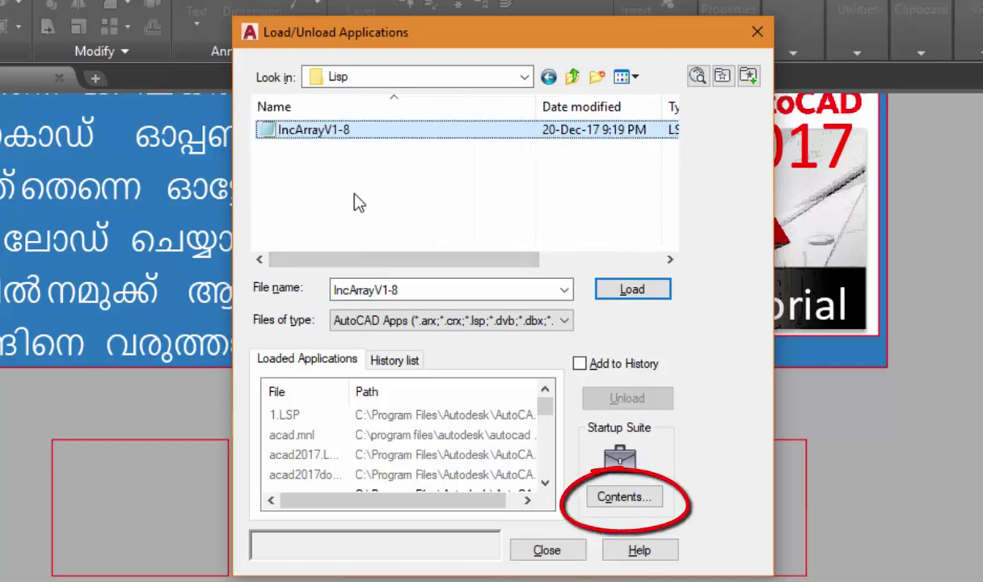
Add IncArrayV1-8.lsp from D:\Dwg\Library\Lisp to the Startup Suite, then close the list.
click(623, 497)
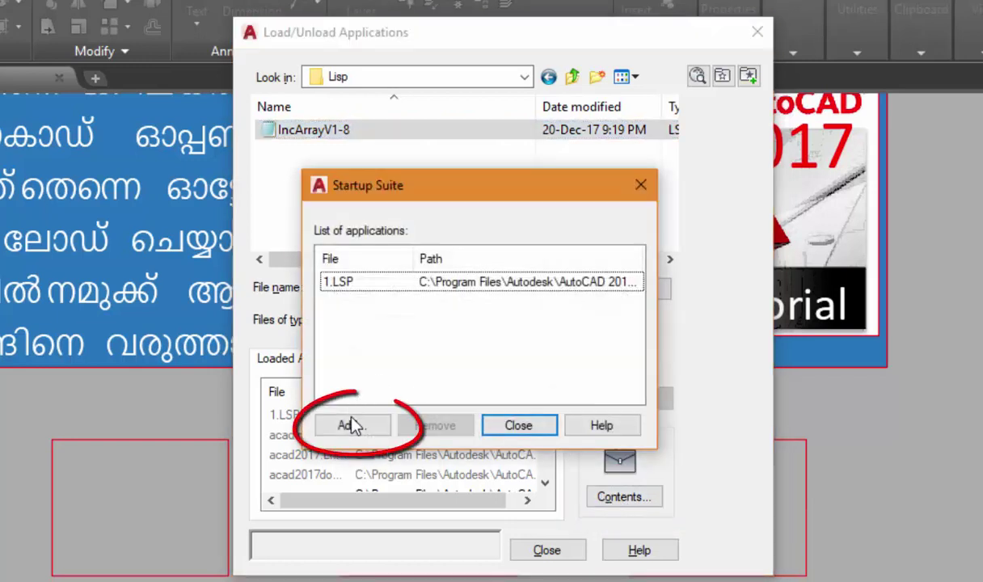
click(353, 426)
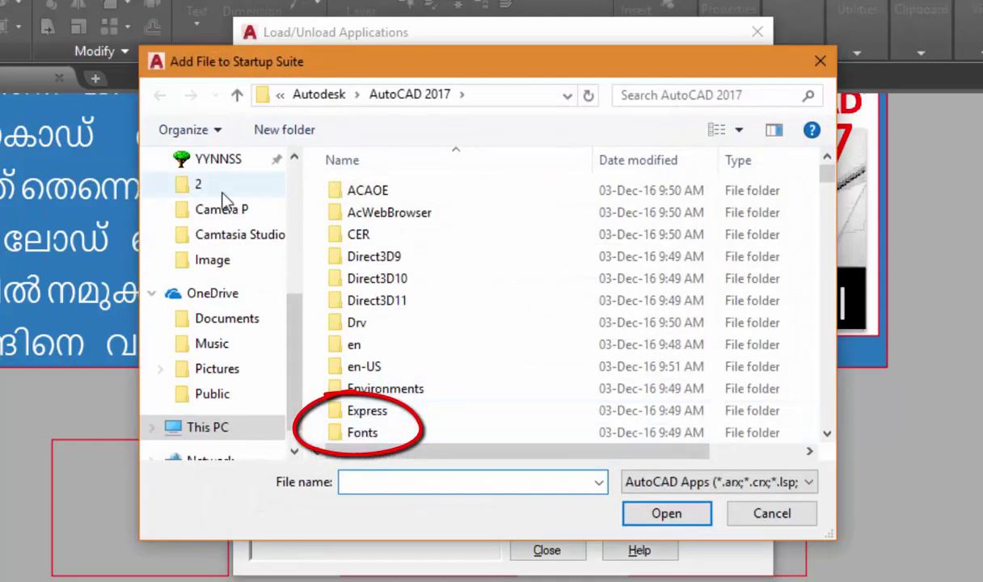
drag(291, 356, 285, 223)
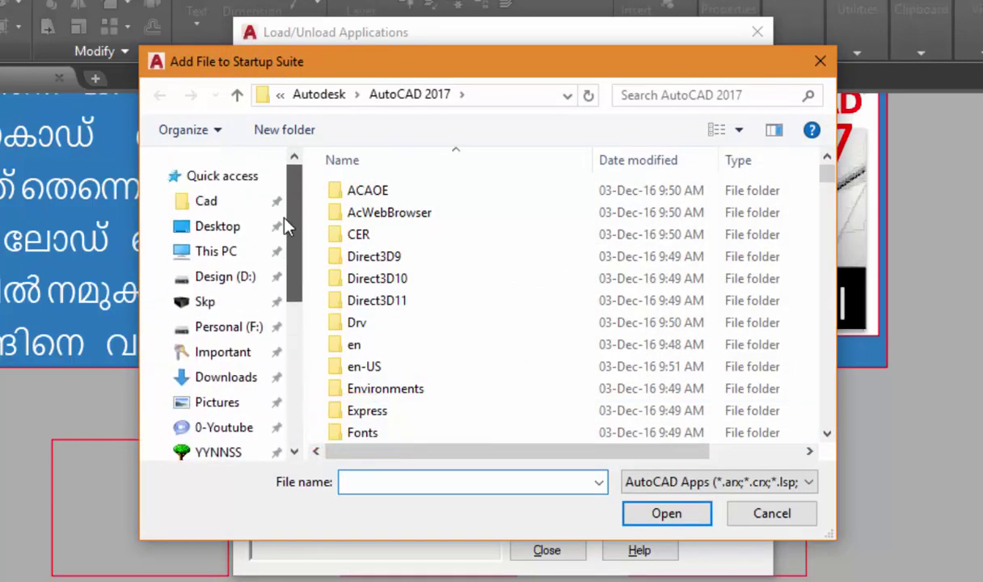
click(222, 279)
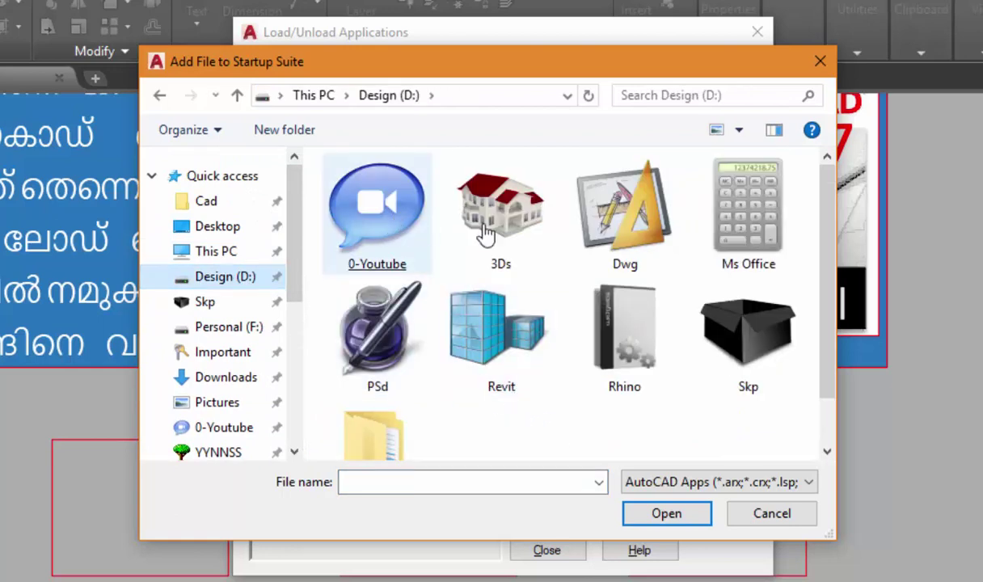
double_click(592, 217)
double_click(334, 215)
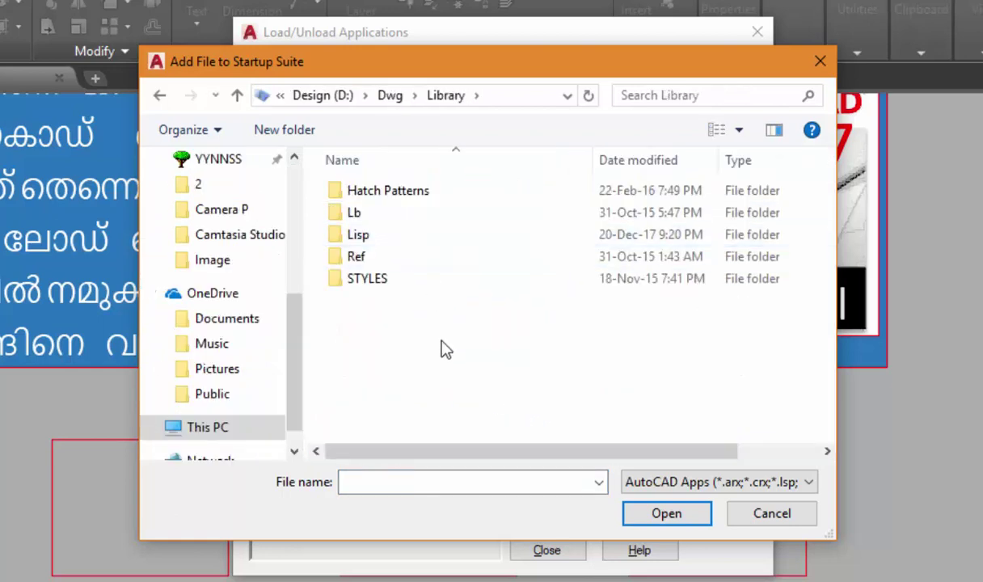
double_click(359, 235)
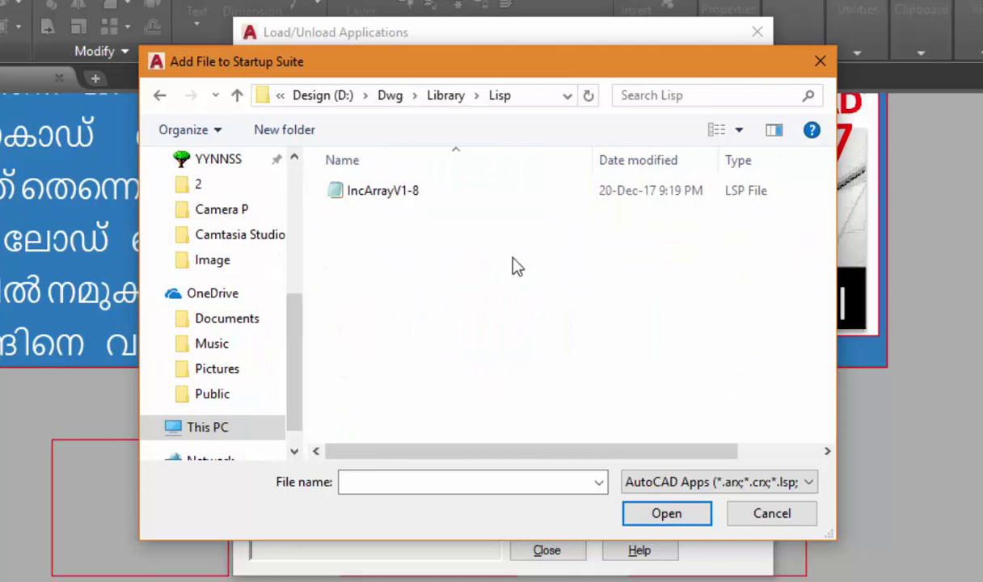
drag(512, 259, 356, 192)
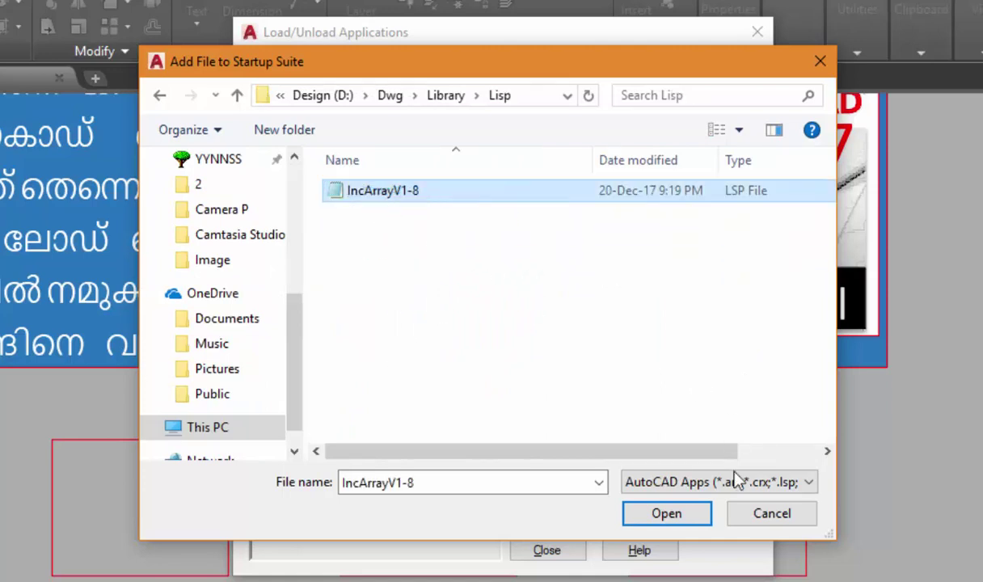
click(666, 515)
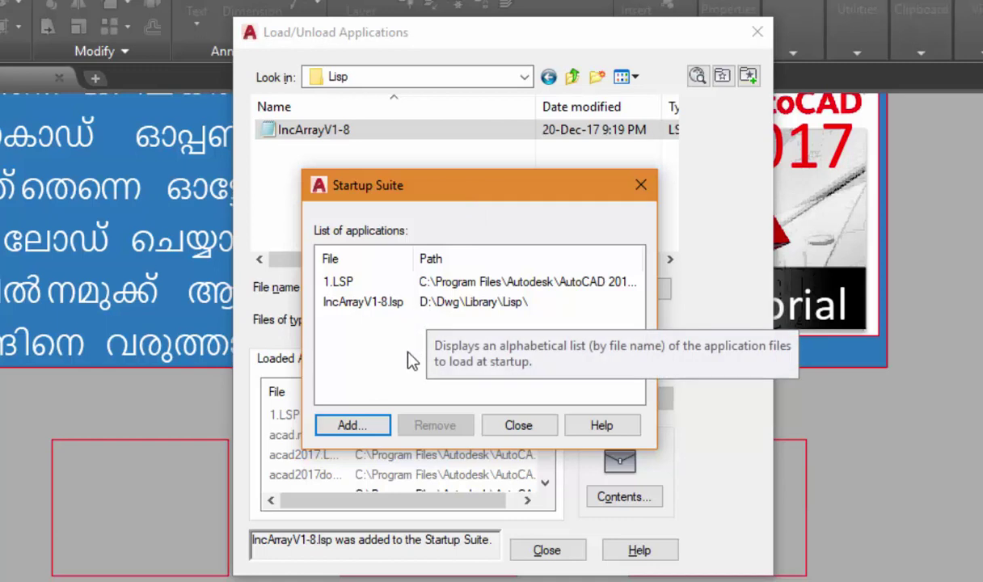
click(511, 431)
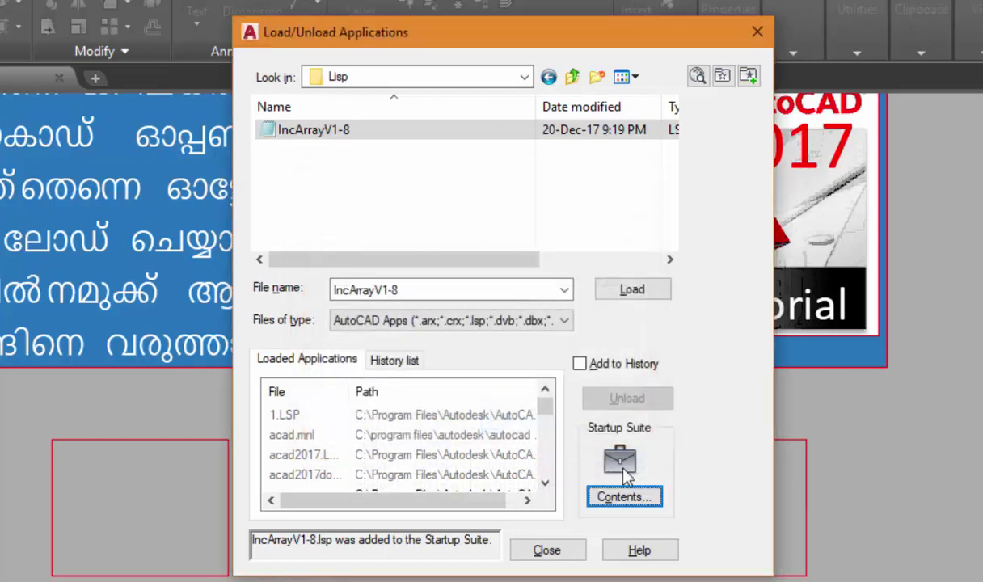
Close Load/Unload Applications and dismiss the save reminder message.
click(533, 550)
click(549, 357)
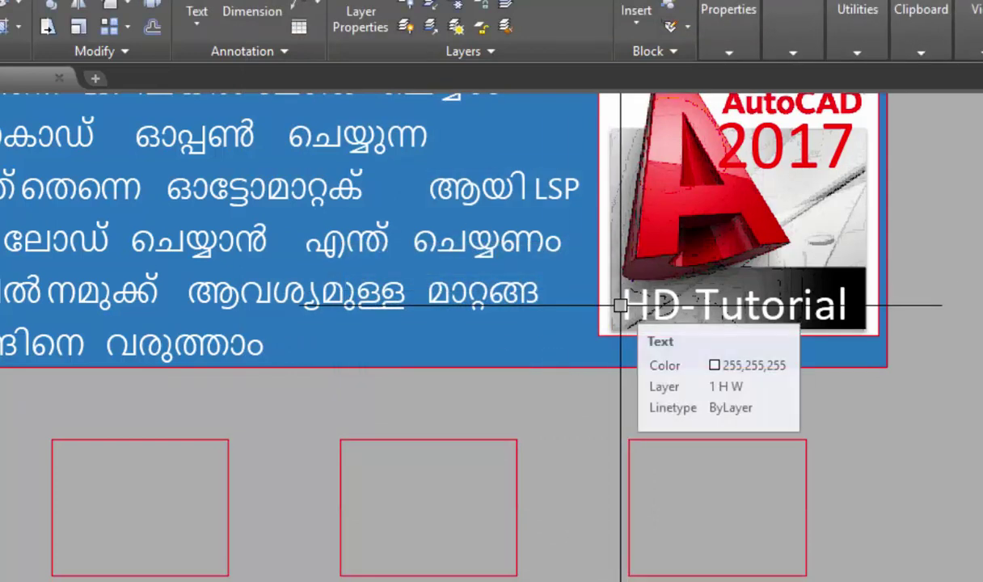
mouse_move(620, 305)
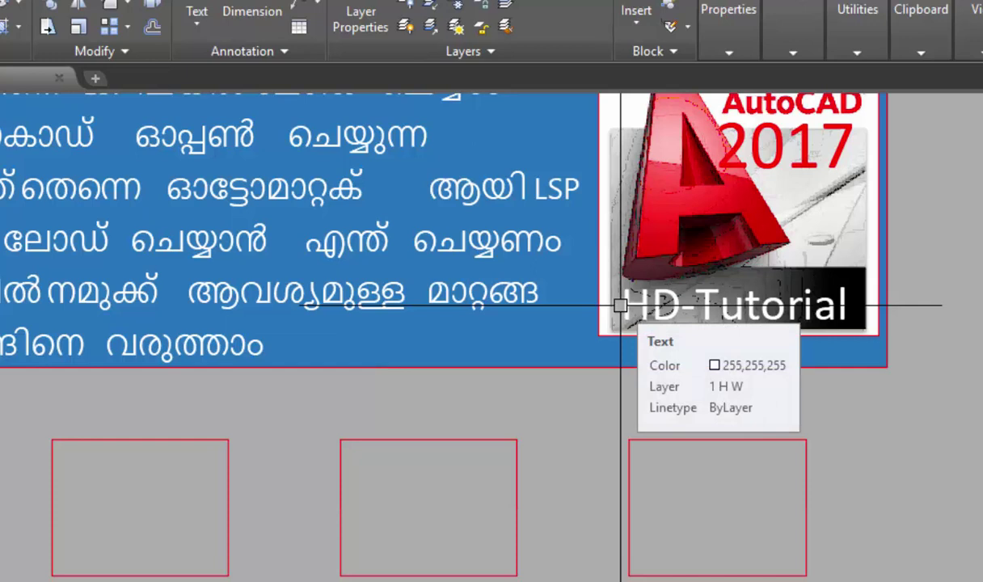
middle_drag(284, 356, 320, 347)
Use CD to array the middle red rectangle downward into a long vertical column.
text(CD)
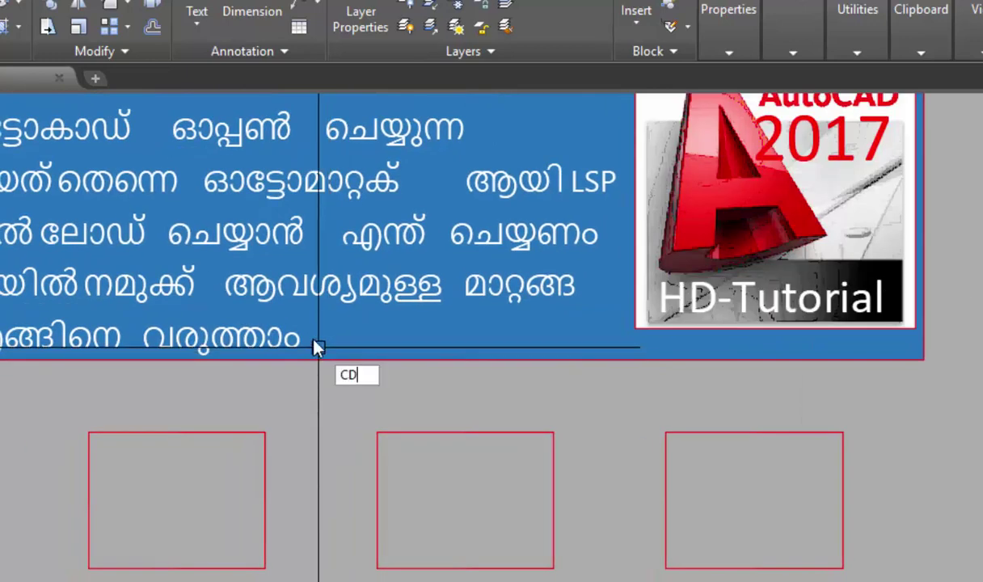
key(Return)
click(501, 476)
middle_drag(568, 470, 482, 378)
key(Return)
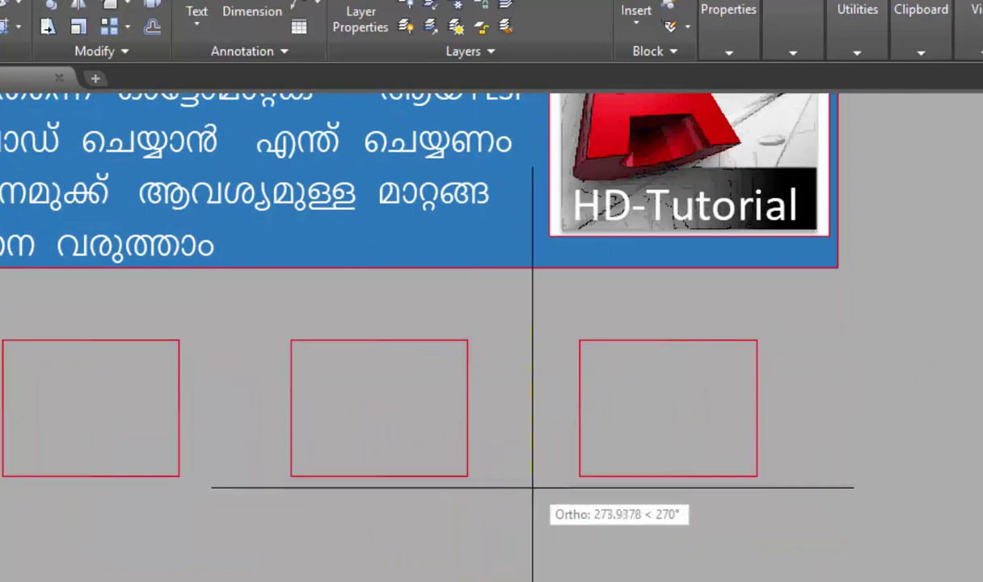
middle_drag(526, 487, 473, 149)
scroll(482, 420, down, 2)
click(495, 448)
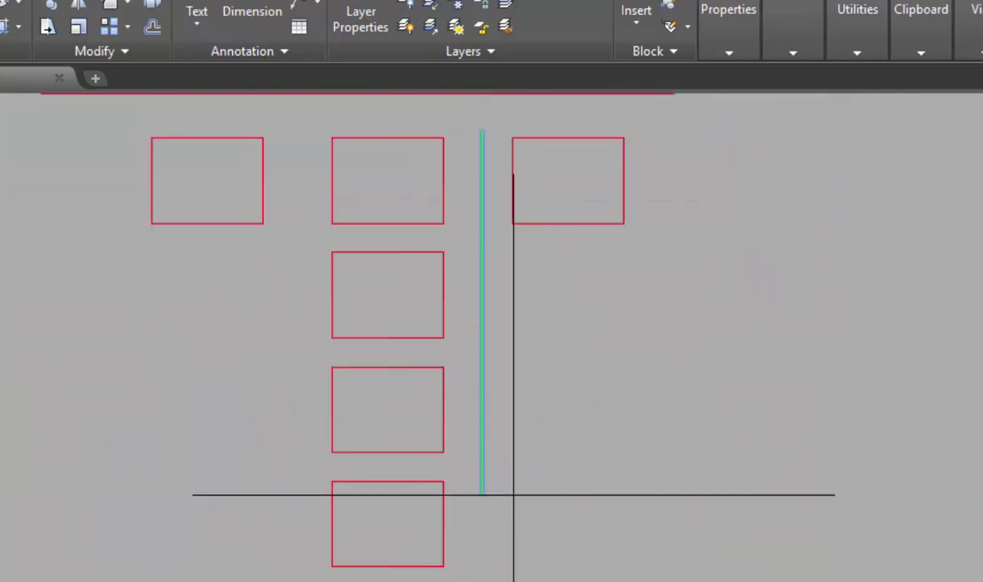
scroll(525, 427, down, 4)
middle_drag(520, 438, 507, 233)
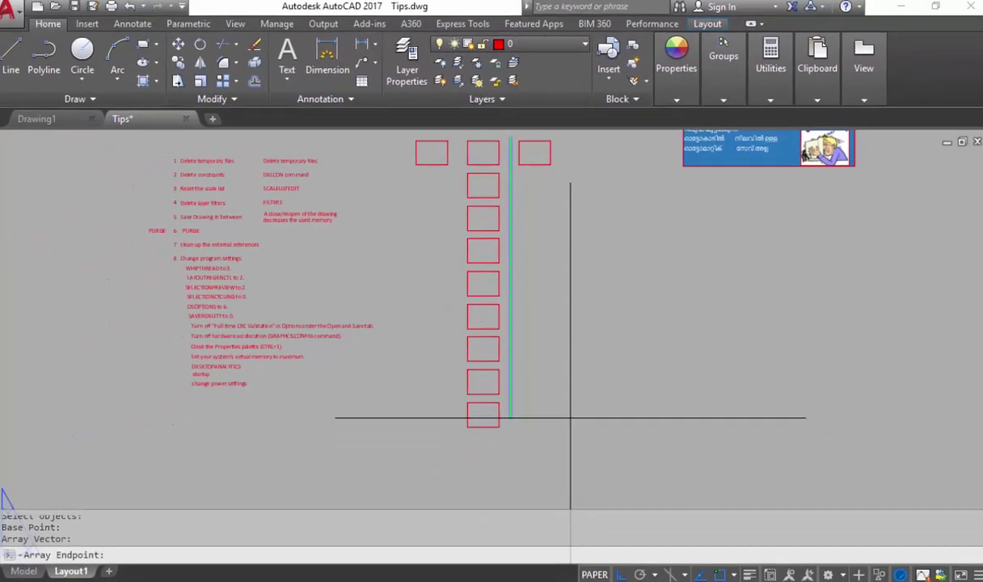
click(511, 420)
scroll(417, 274, up, 3)
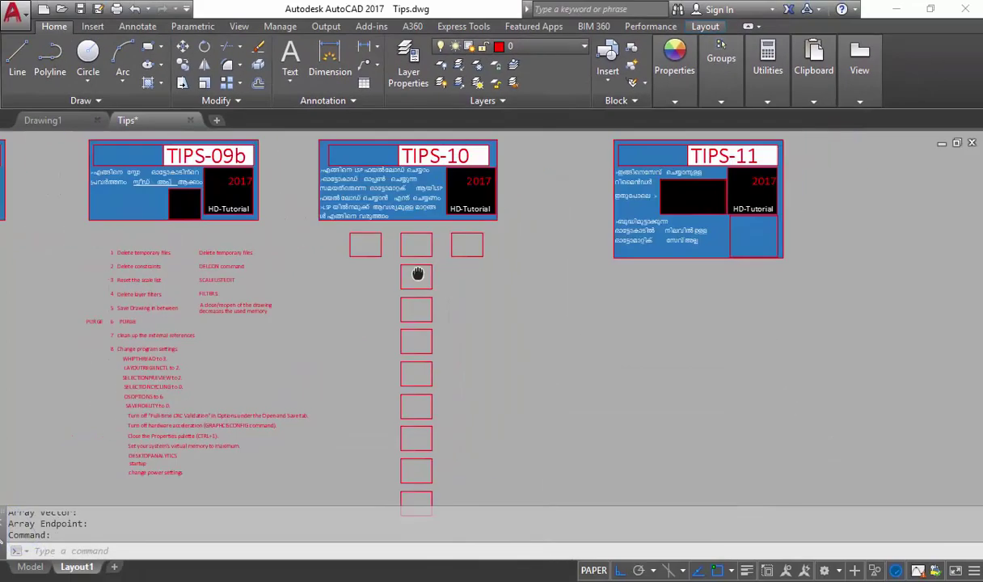
scroll(411, 258, up, 3)
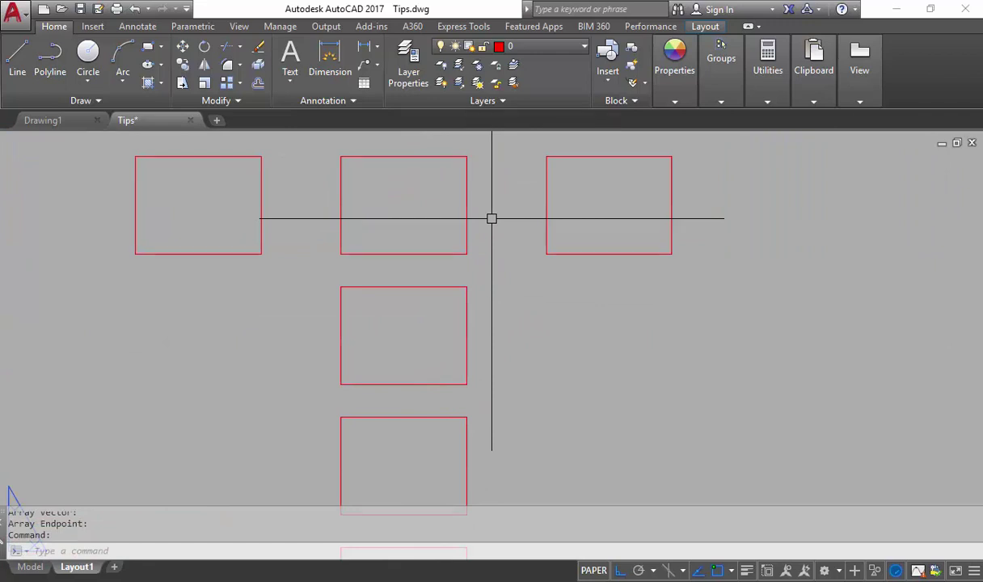
middle_drag(439, 170, 349, 220)
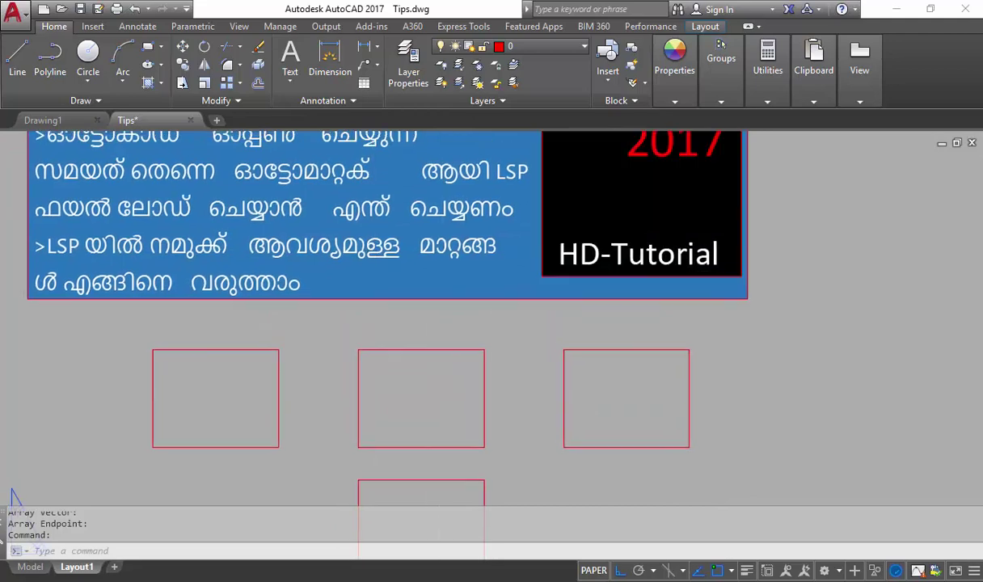